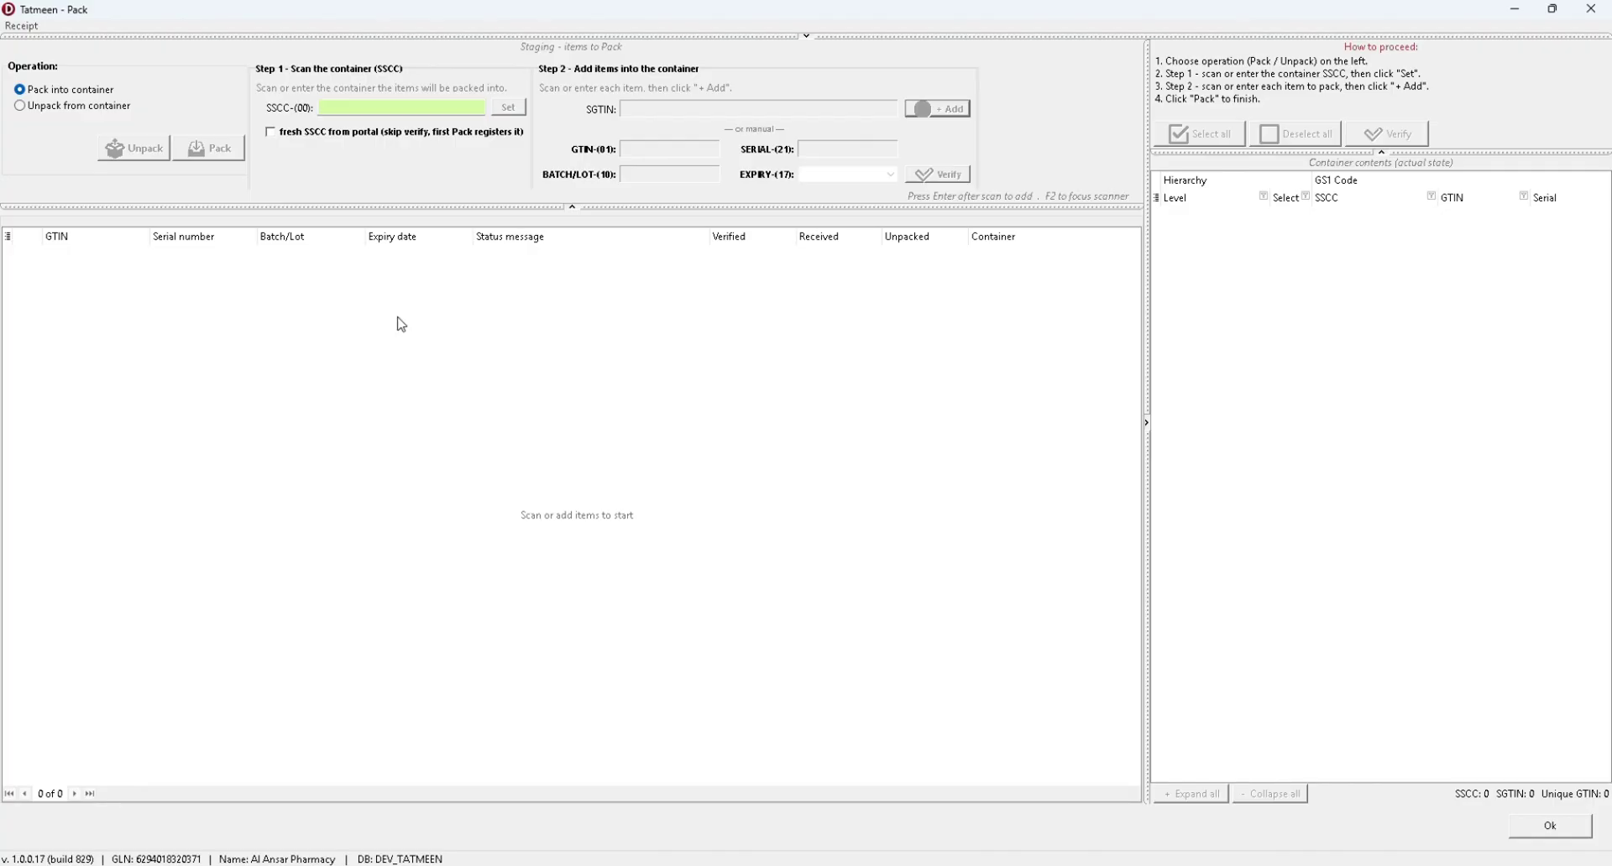
Choose packing into a container as the operation.
left_click(37, 96)
left_click(26, 110)
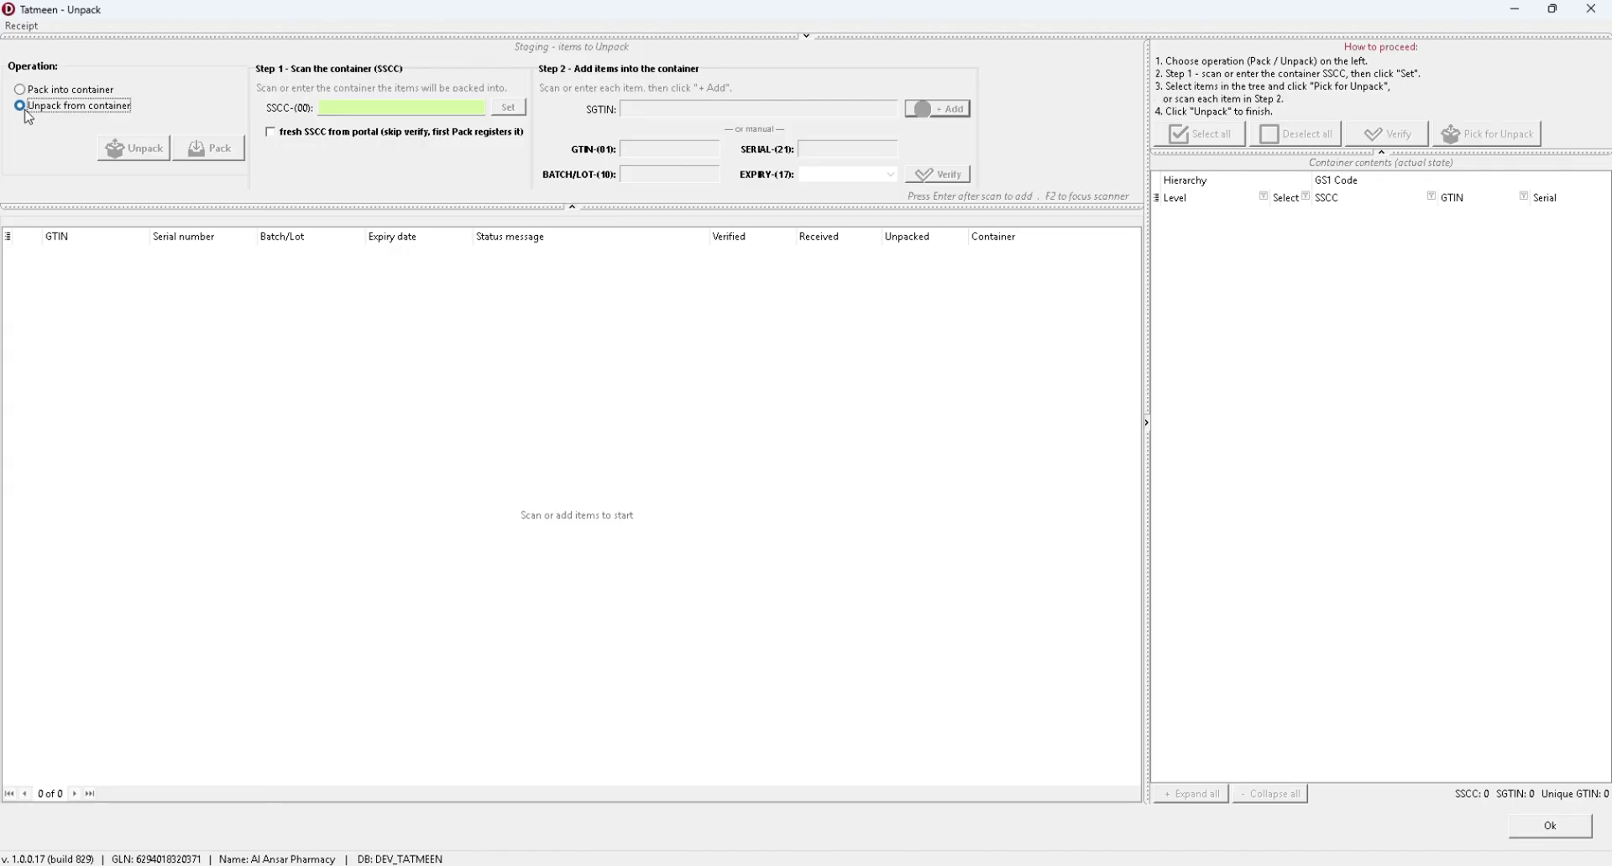
left_click(38, 94)
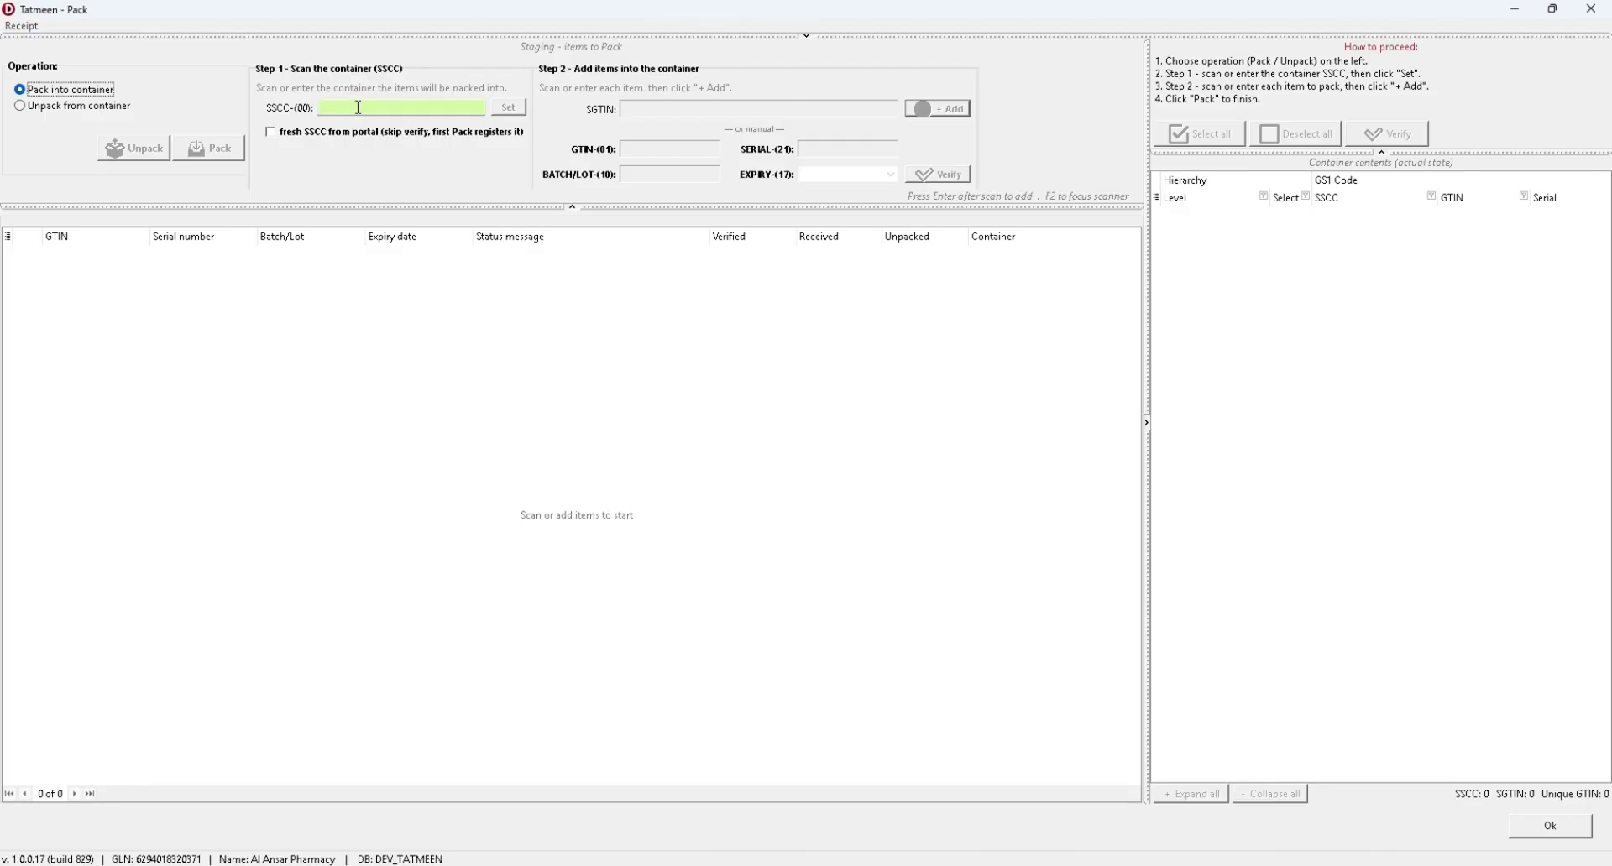
left_click(358, 107)
type("460200000019067176")
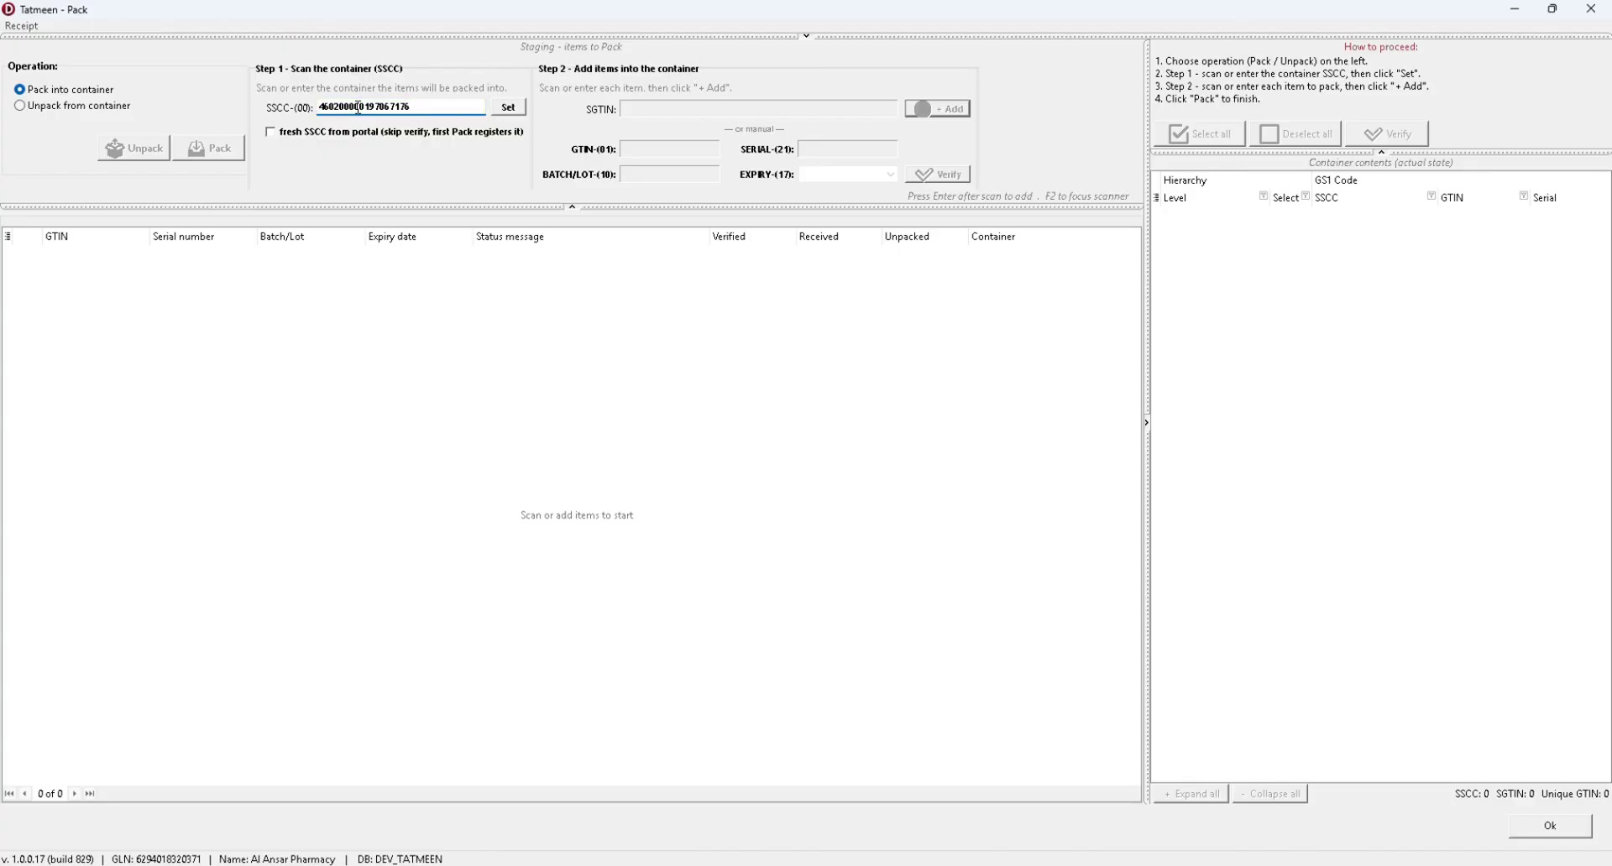
left_click_drag(411, 107, 315, 99)
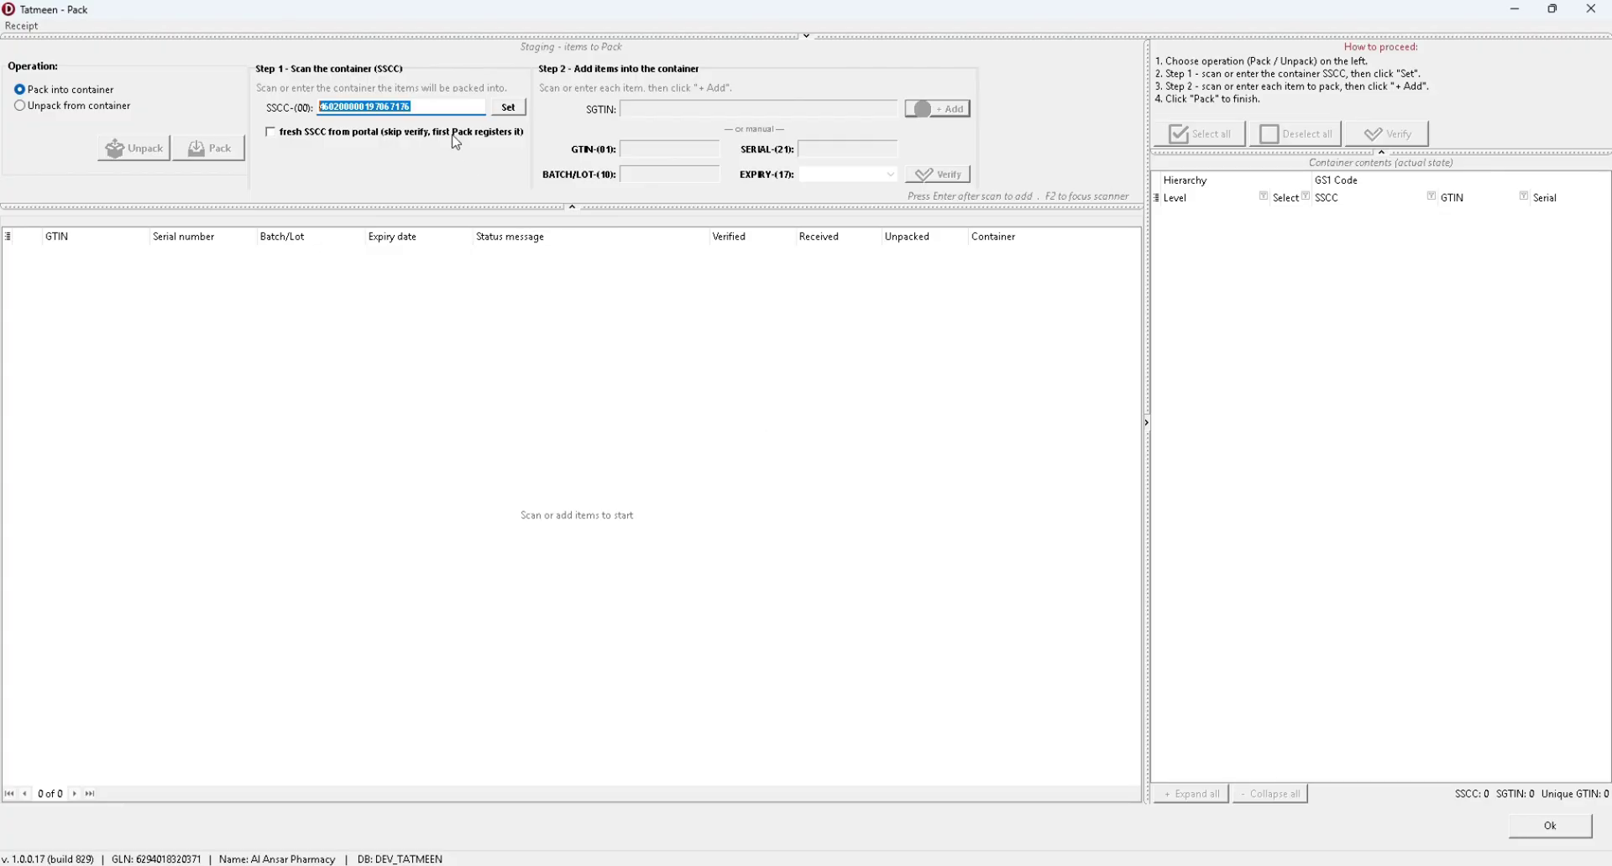
left_click(429, 106)
left_click_drag(417, 107, 309, 107)
left_click(424, 103)
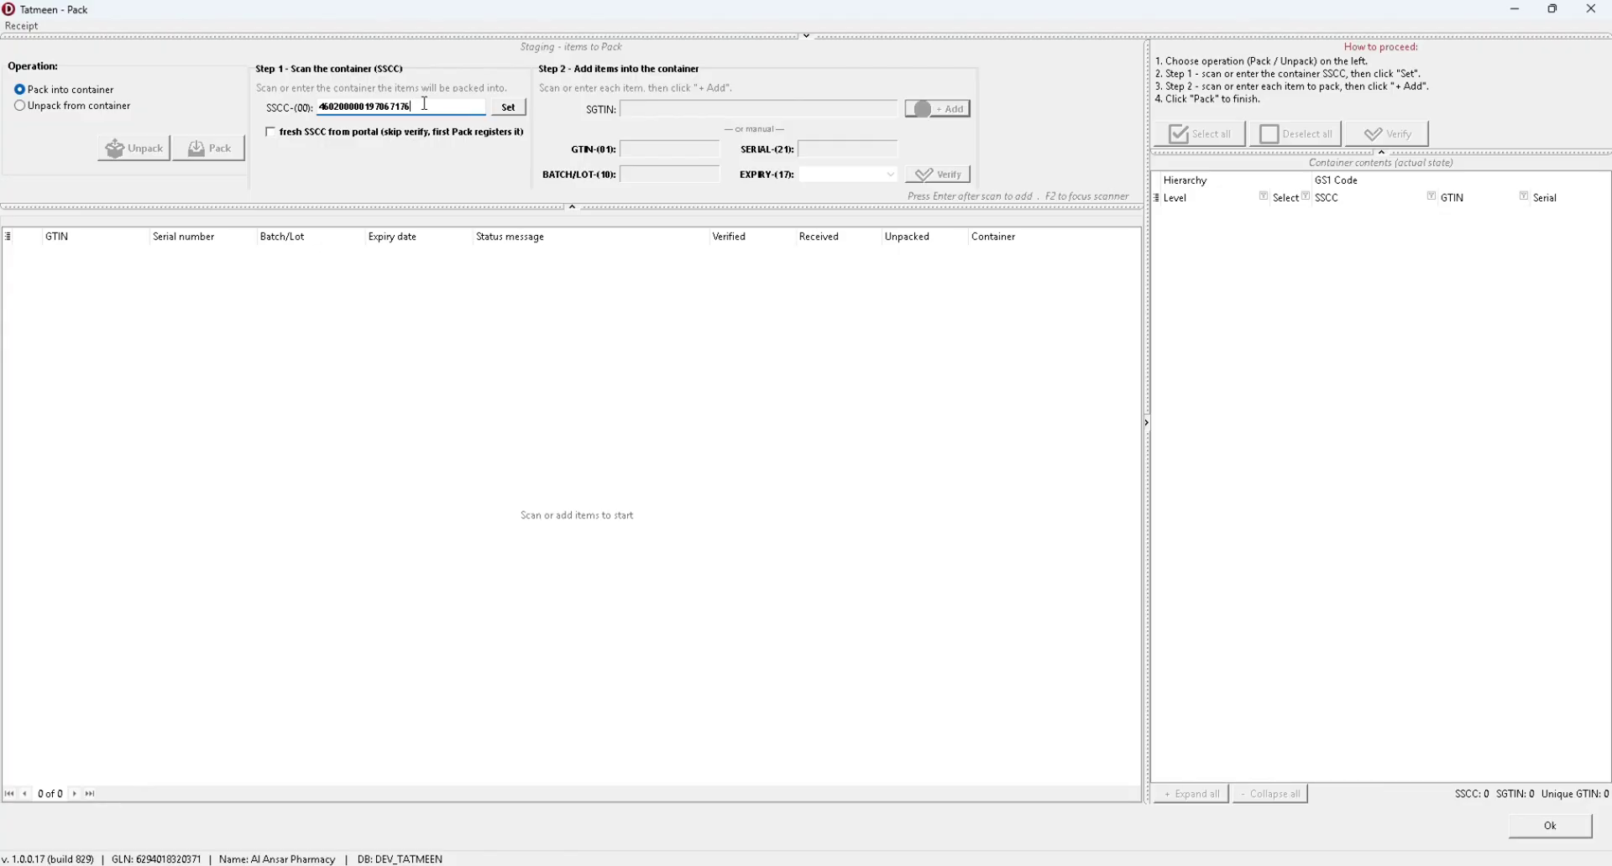
left_click(521, 111)
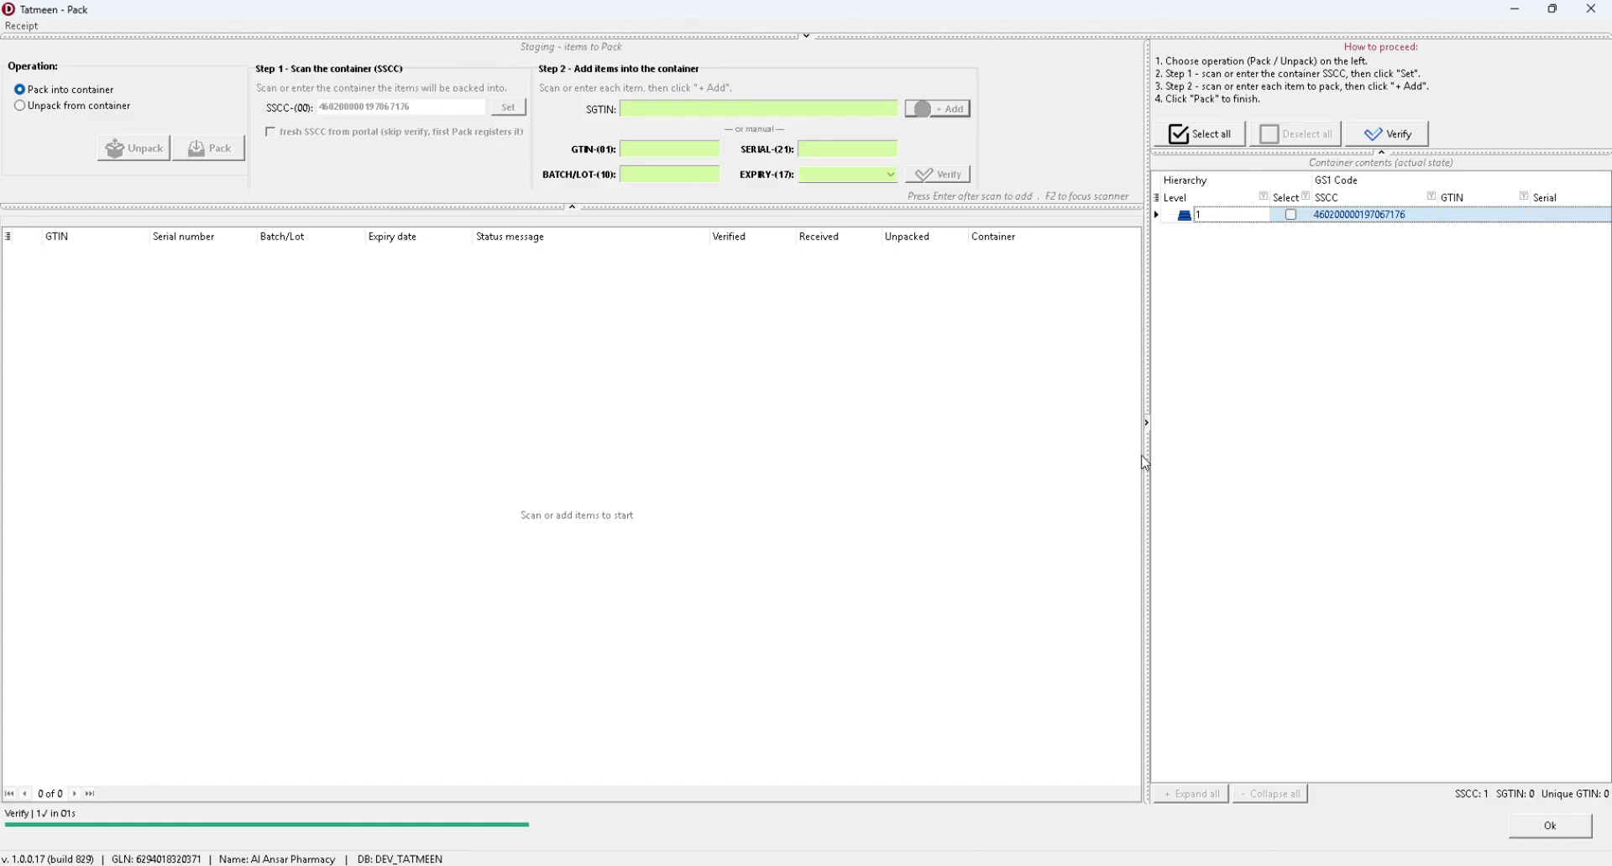
left_click_drag(1146, 457, 991, 459)
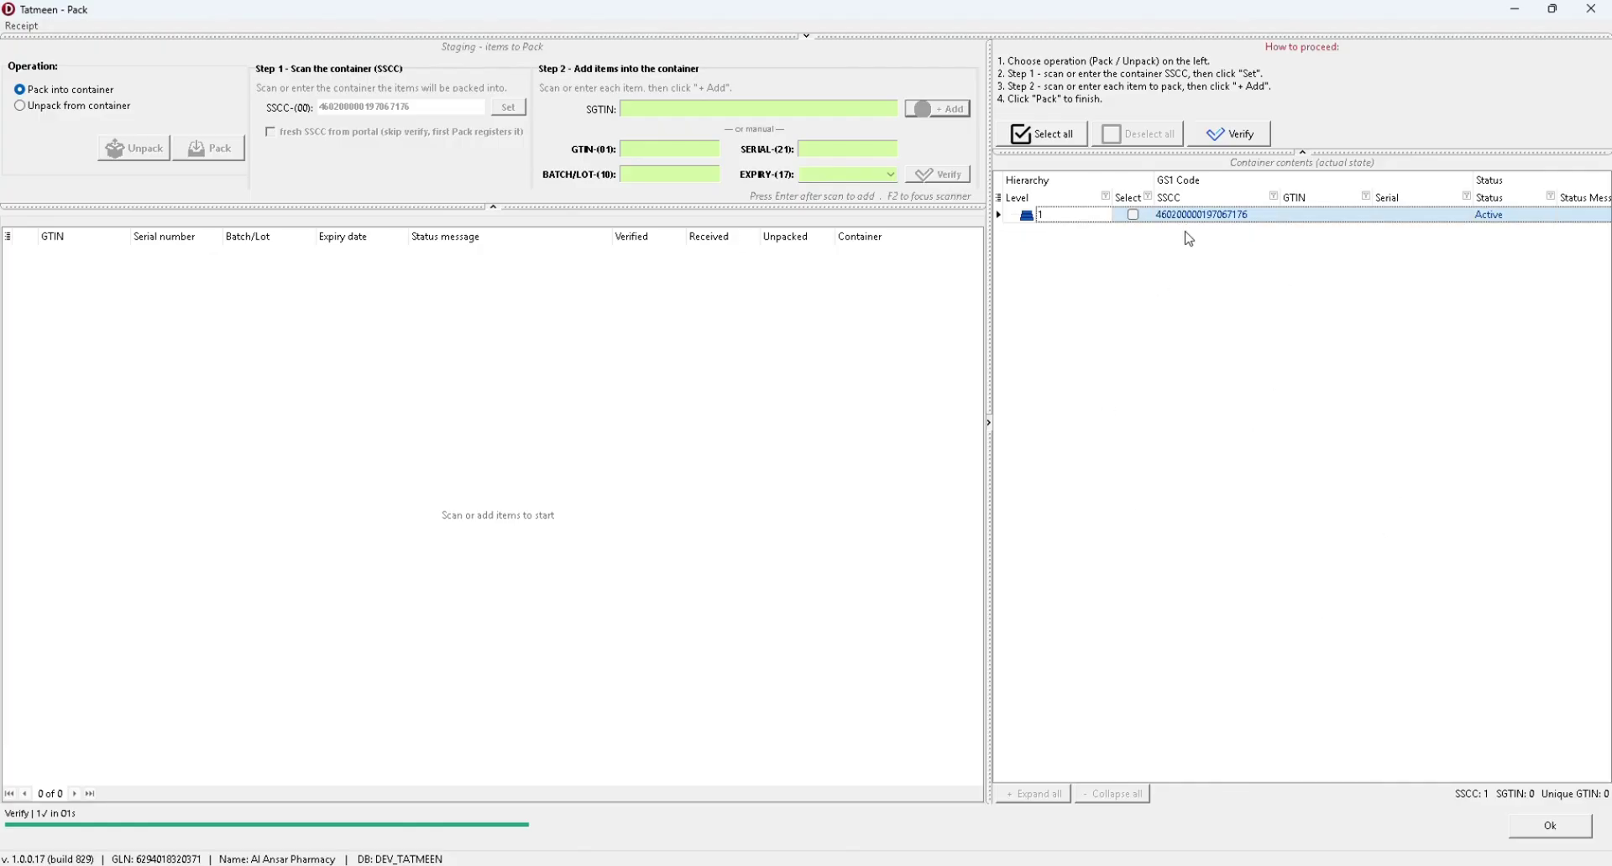
left_click_drag(1184, 776, 1068, 770)
left_click(681, 148)
type("06020000019806")
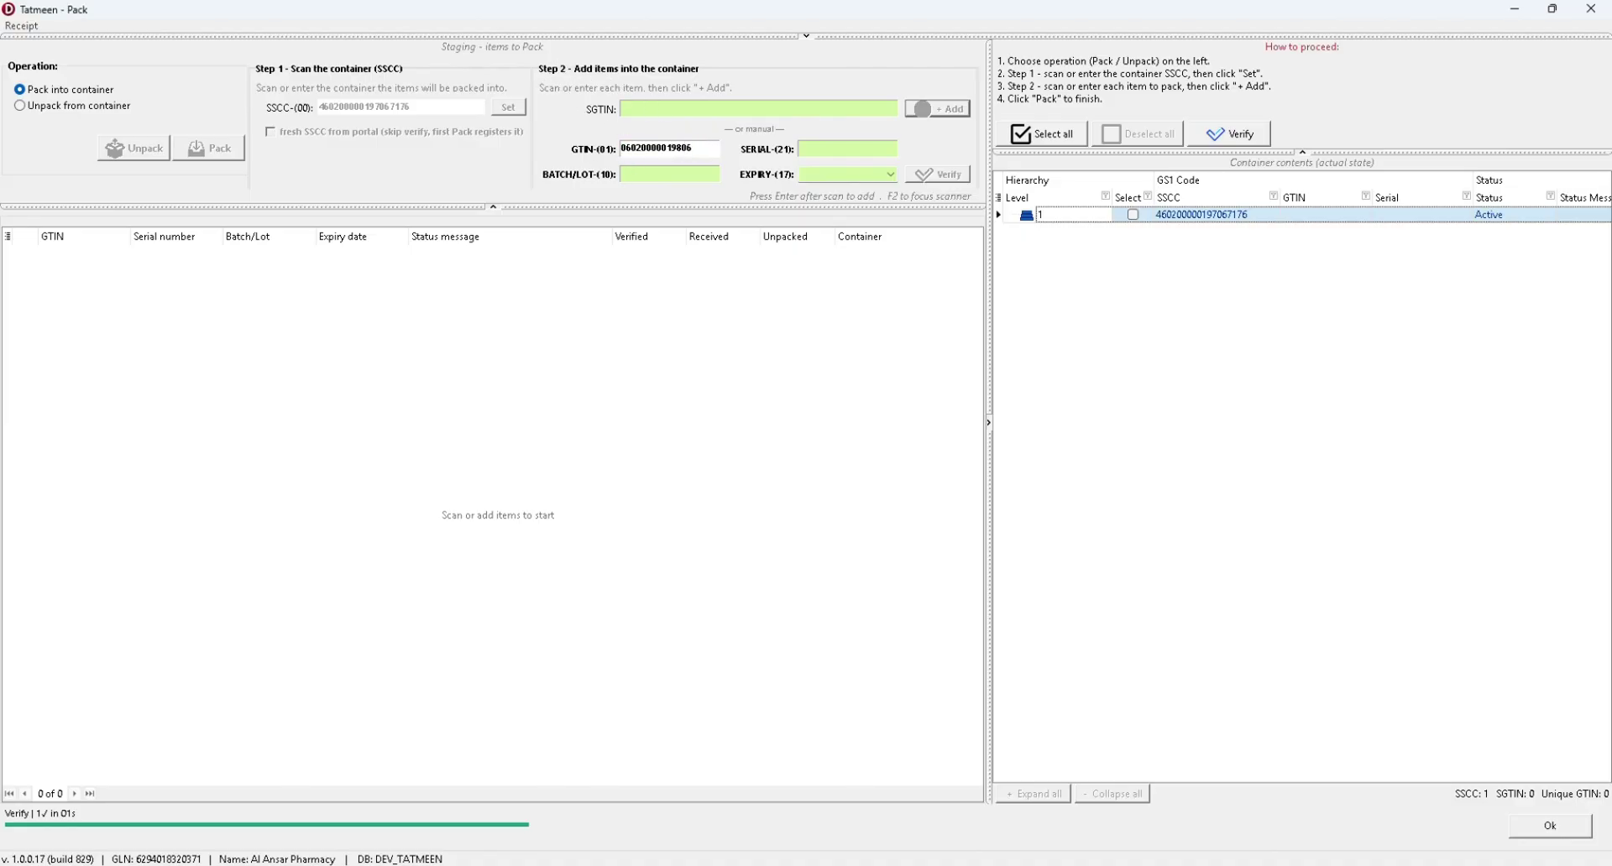
left_click(833, 154)
type("8492909")
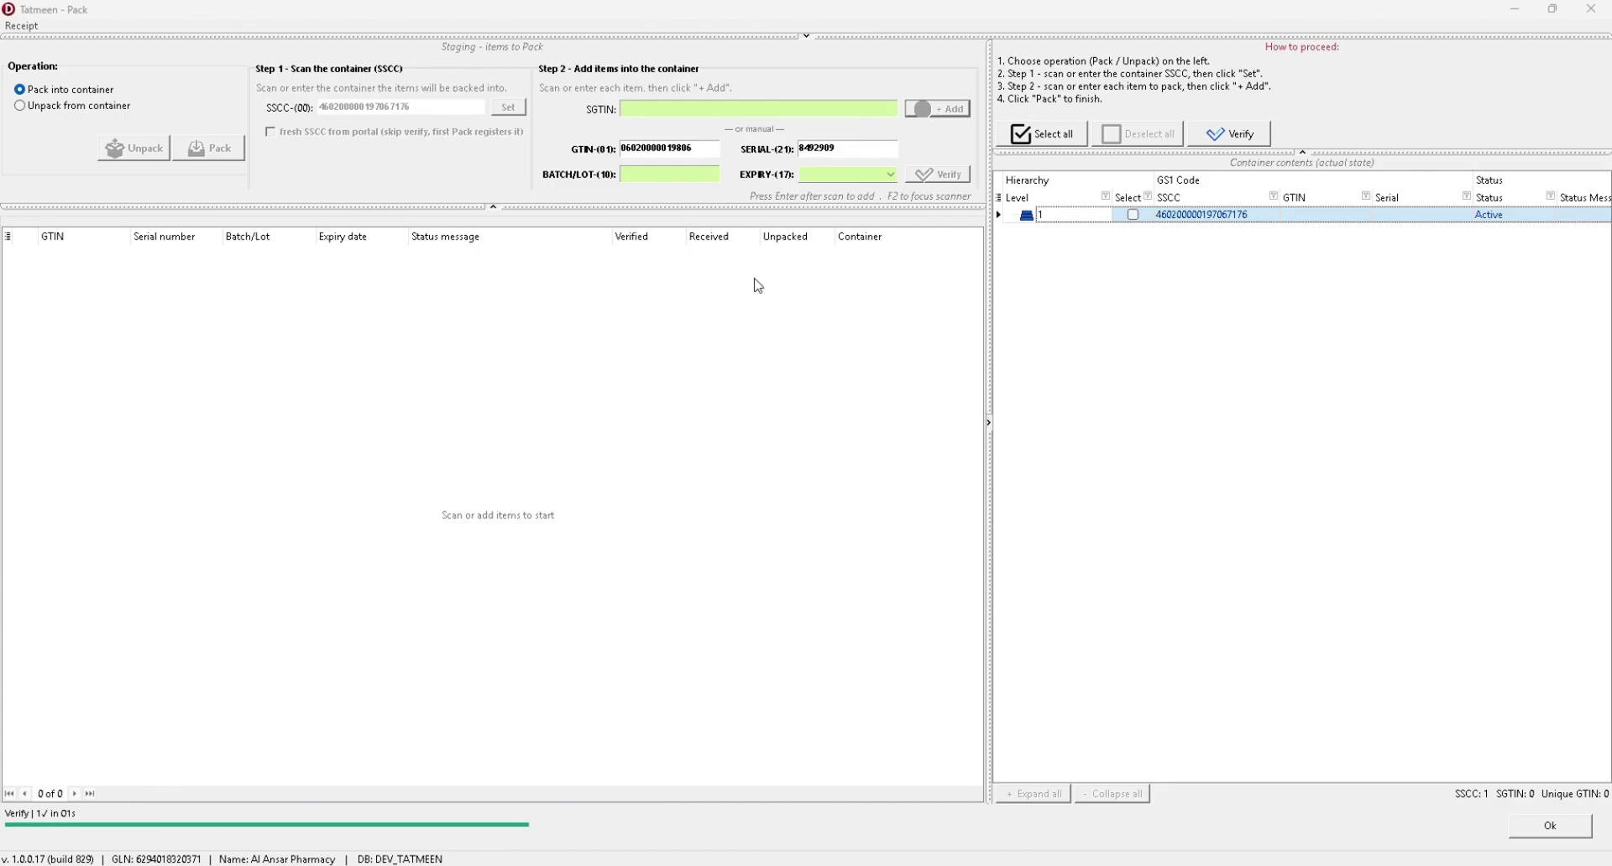
left_click(696, 176)
type("TEST0012")
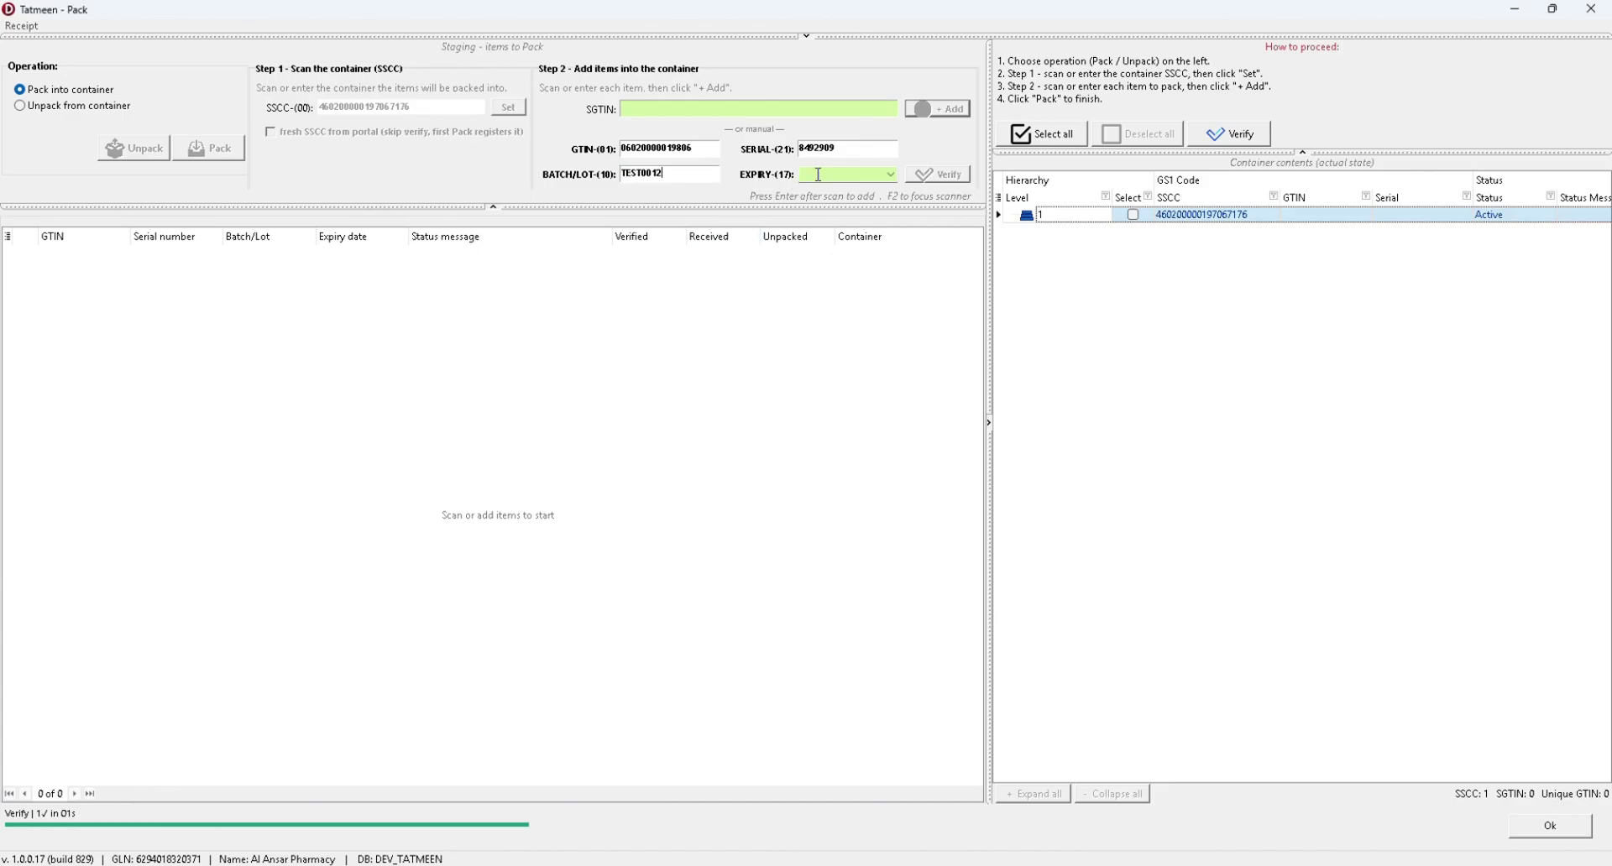
left_click(822, 173)
type("20.03.2027")
left_click(877, 152)
left_click(931, 116)
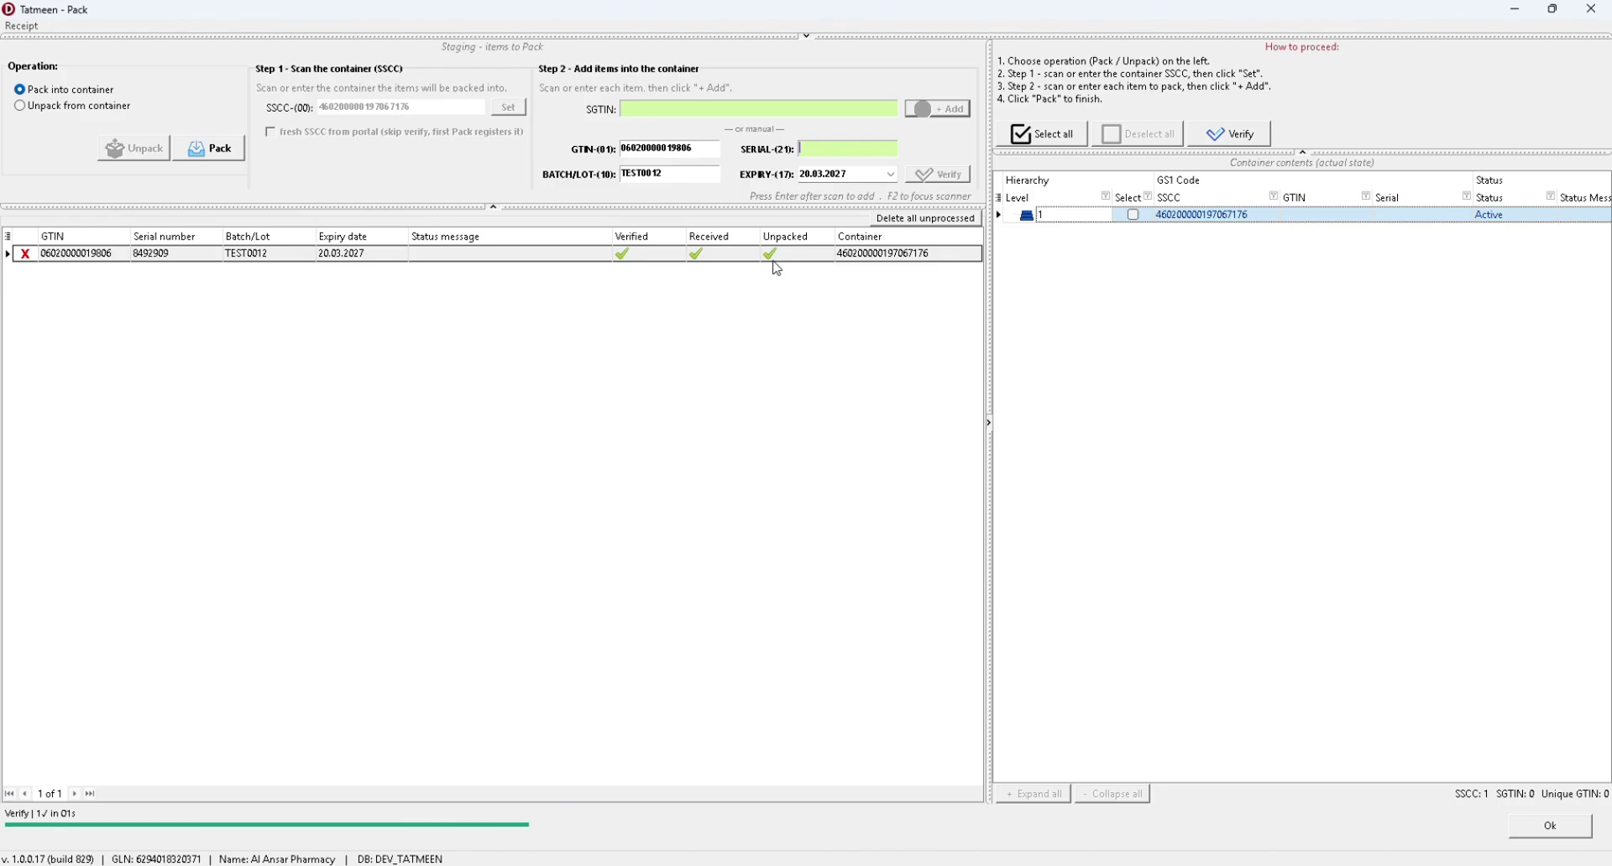
Pack the staged item into the container and select its row in the container contents.
left_click(222, 157)
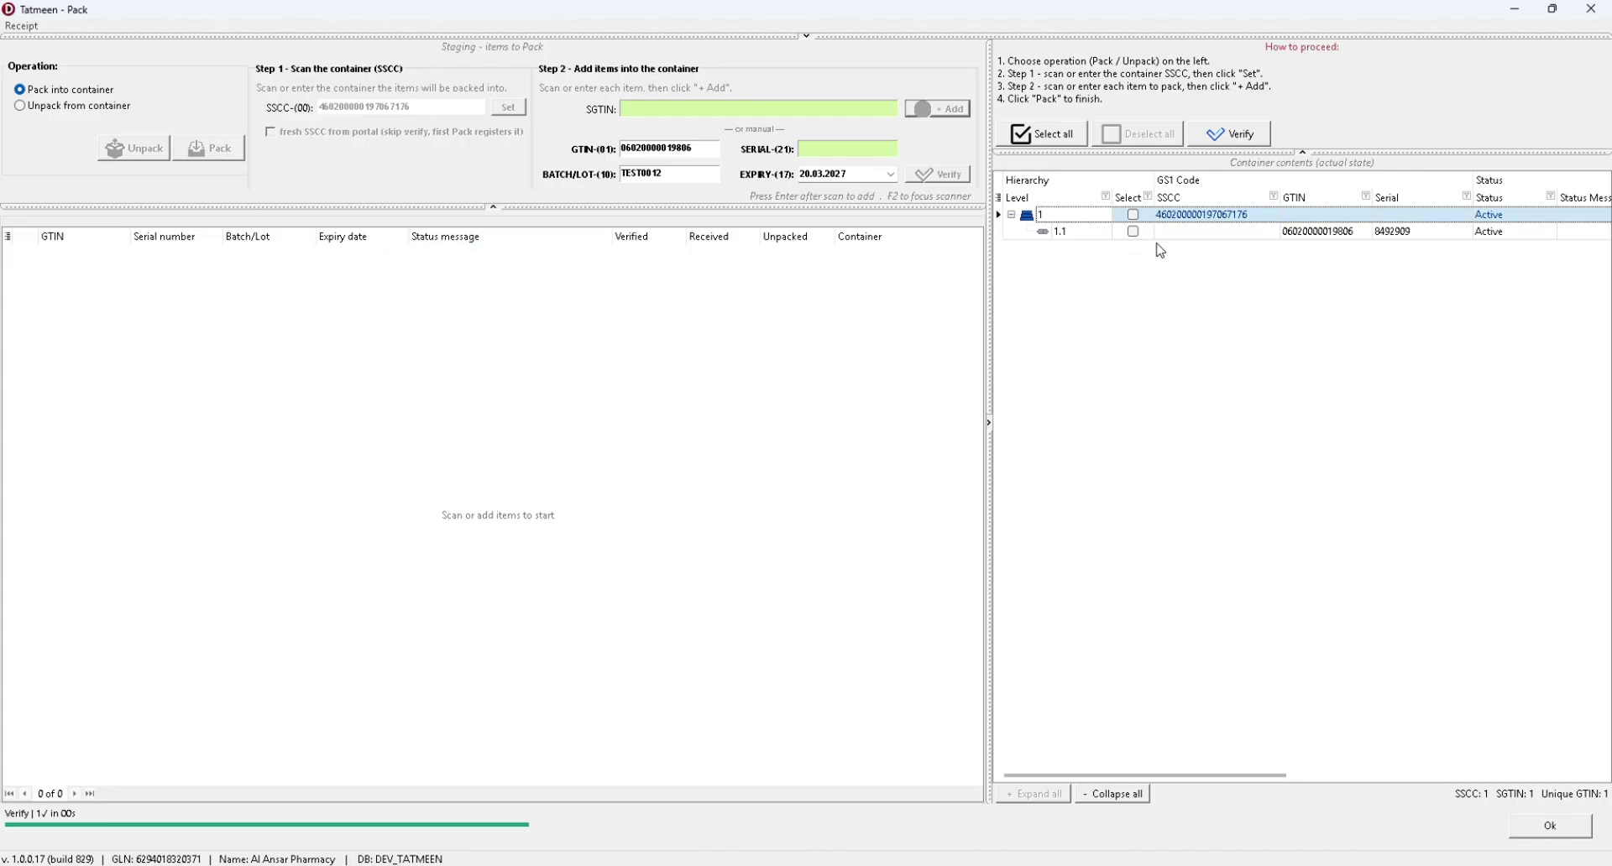
left_click(1231, 237)
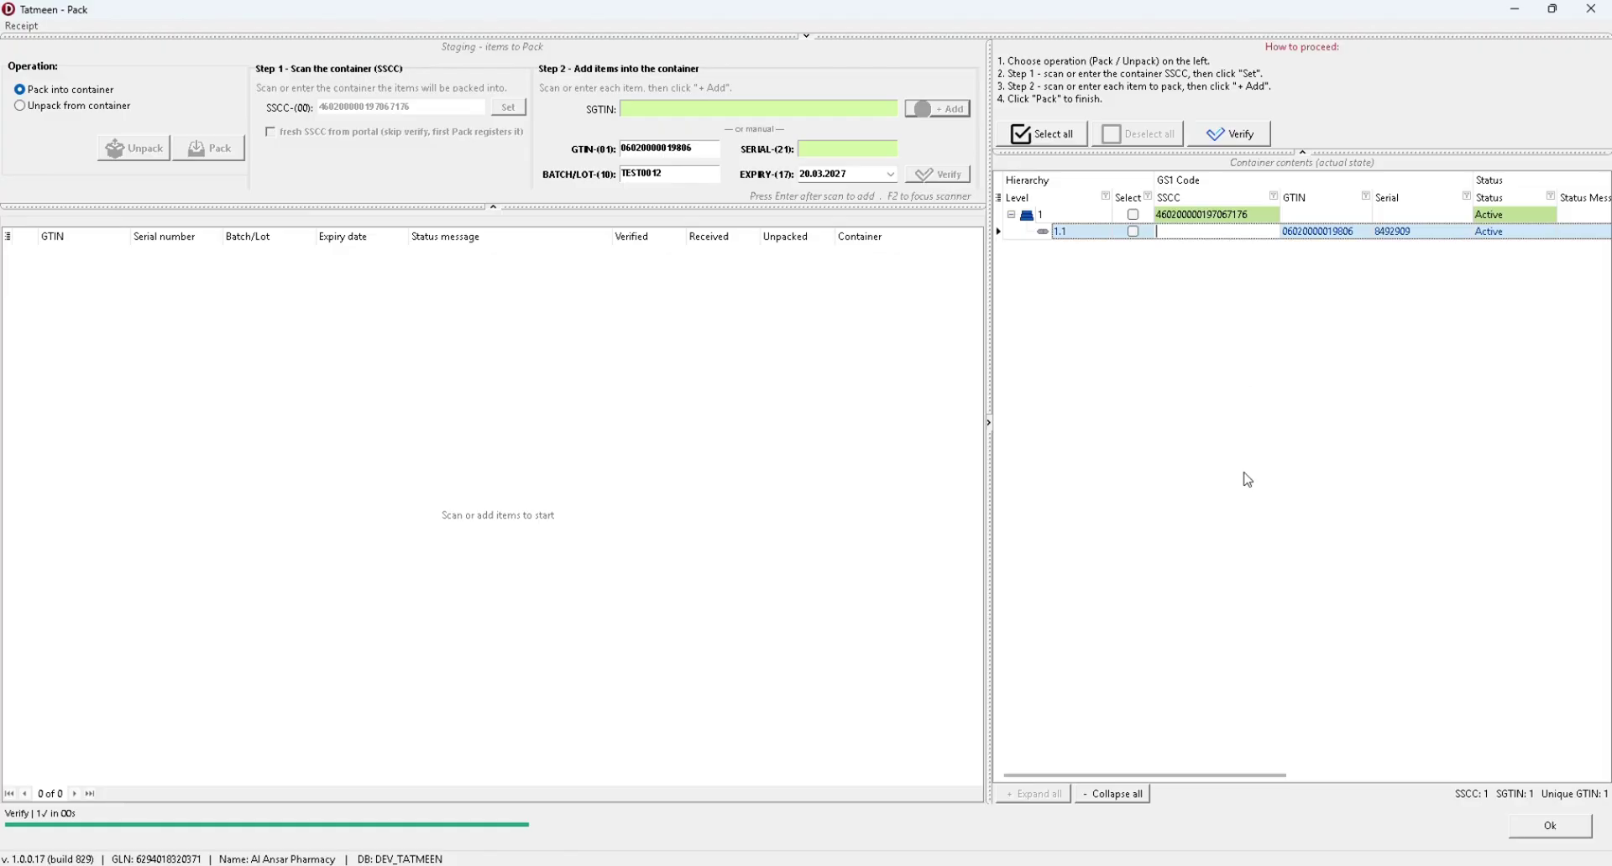
left_click_drag(1200, 776, 1120, 752)
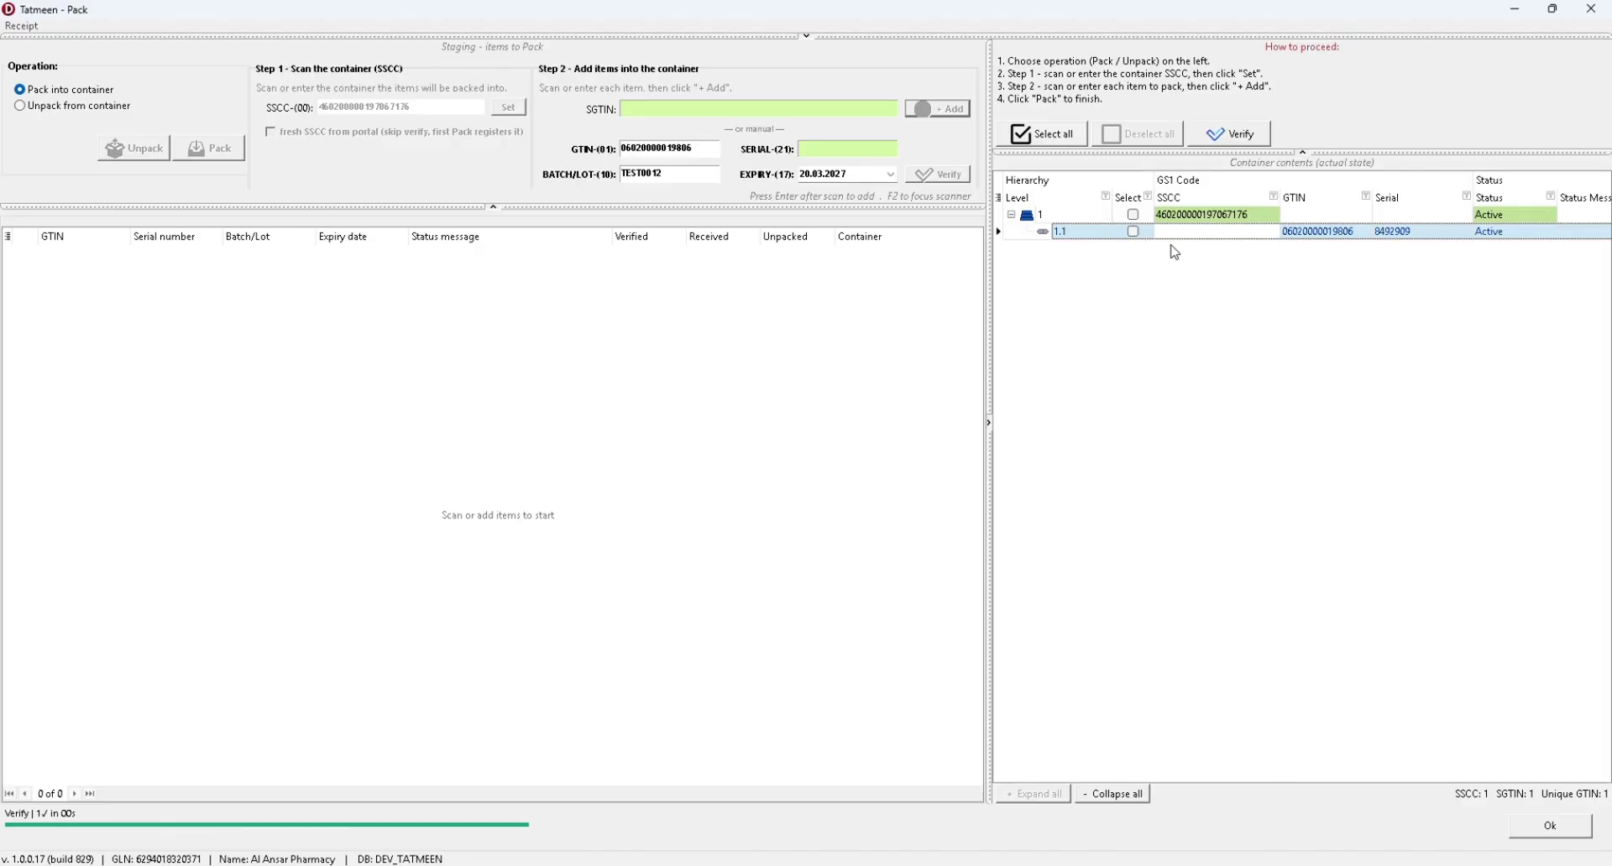
Switch to unpacking from the container, pick the packed item with serial 8492909 and unpack it.
left_click(42, 116)
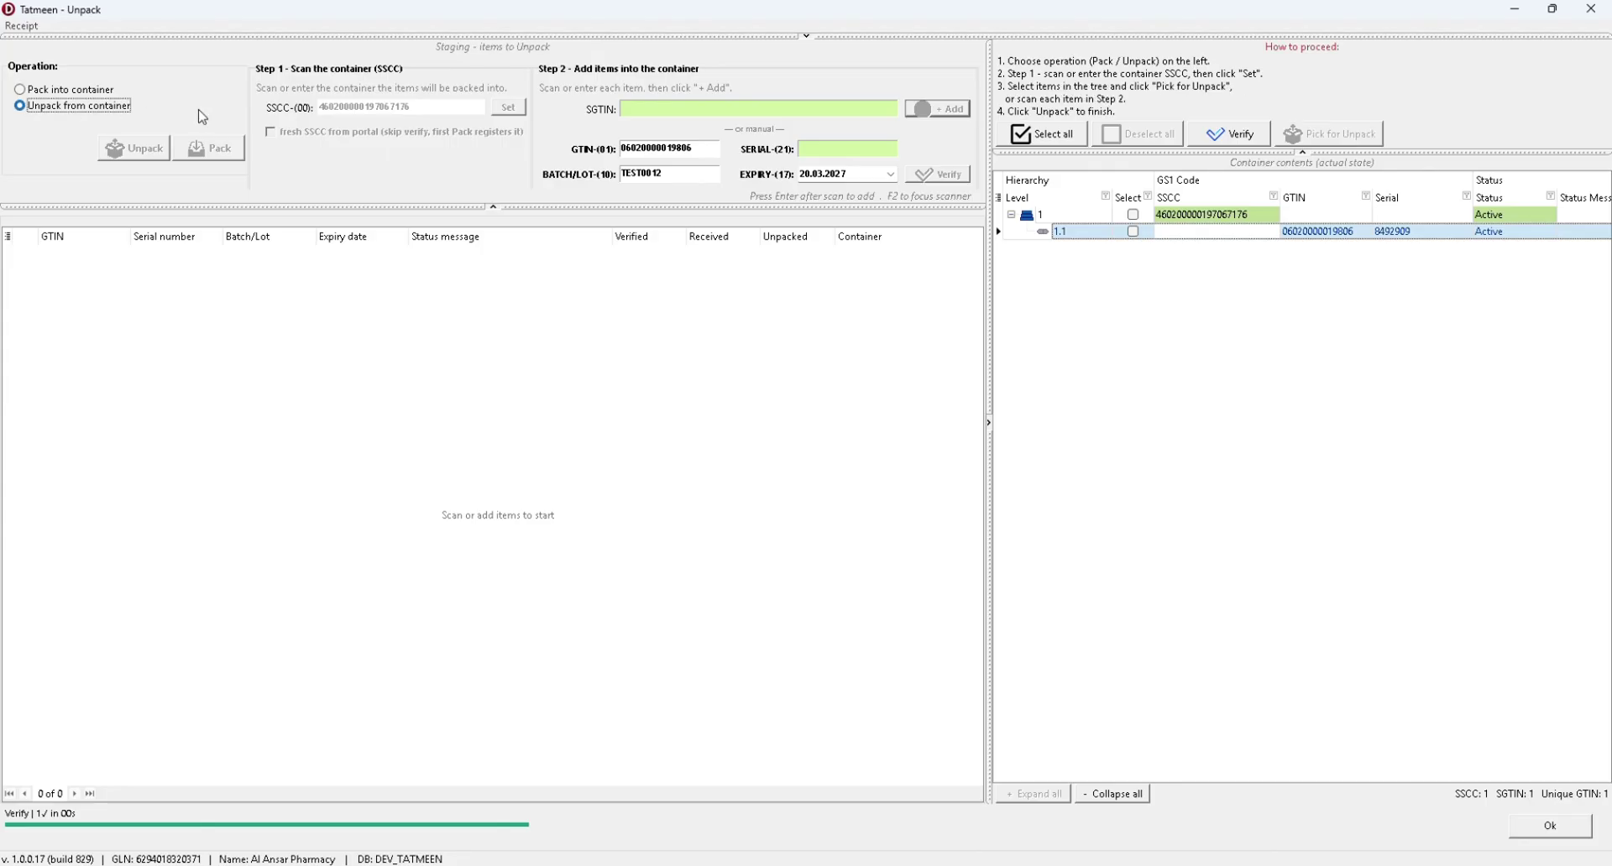
left_click(1134, 233)
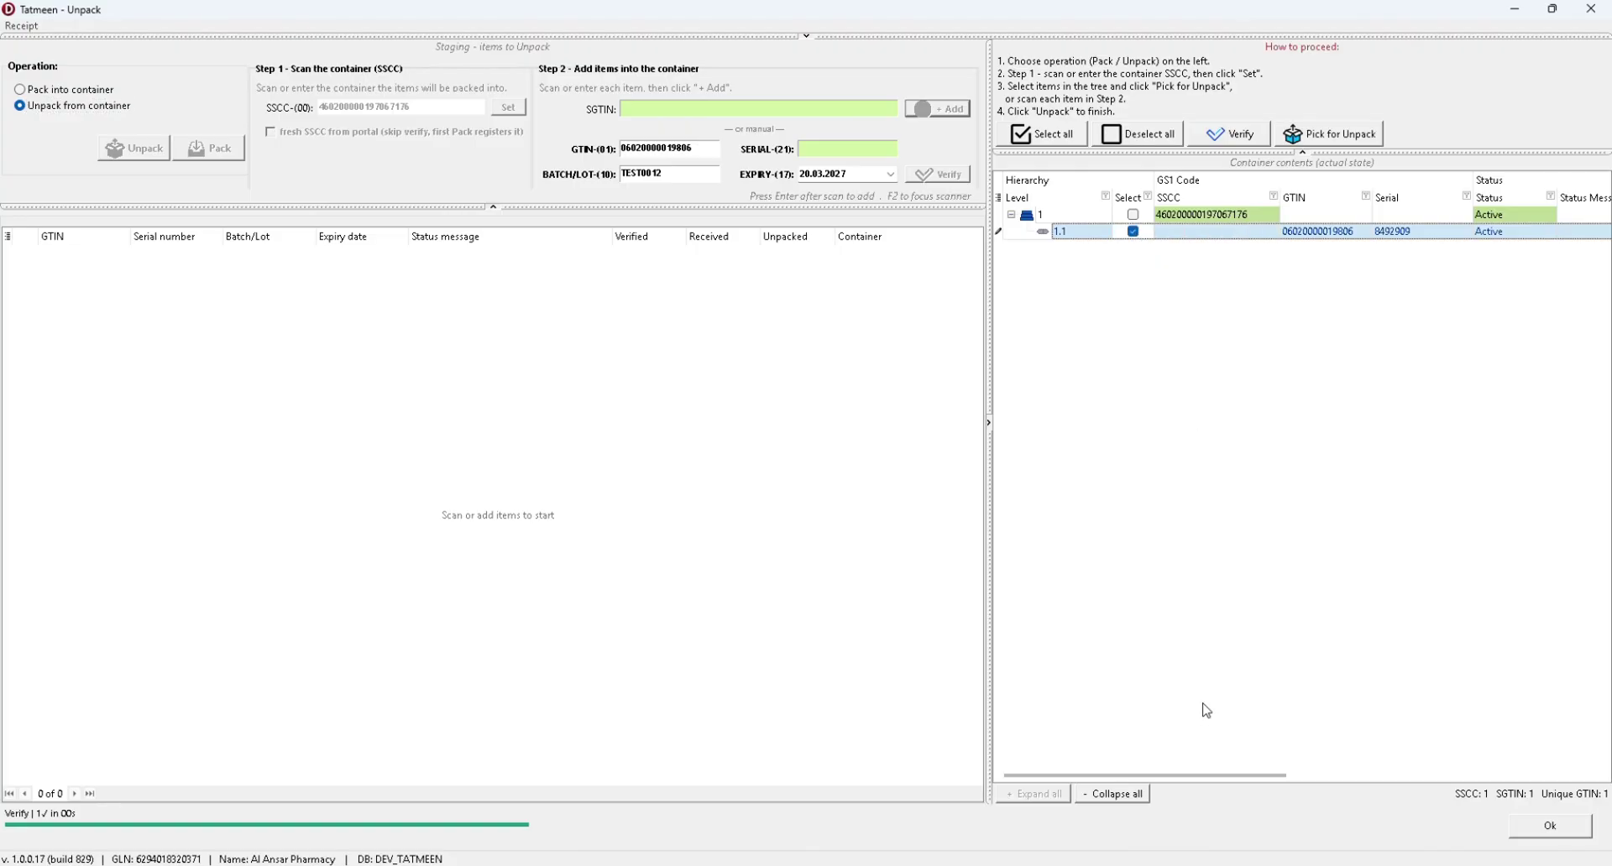
mouse_move(1209, 779)
left_mouse_down()
mouse_move(1497, 772)
mouse_move(1196, 776)
left_mouse_up()
left_click(1352, 142)
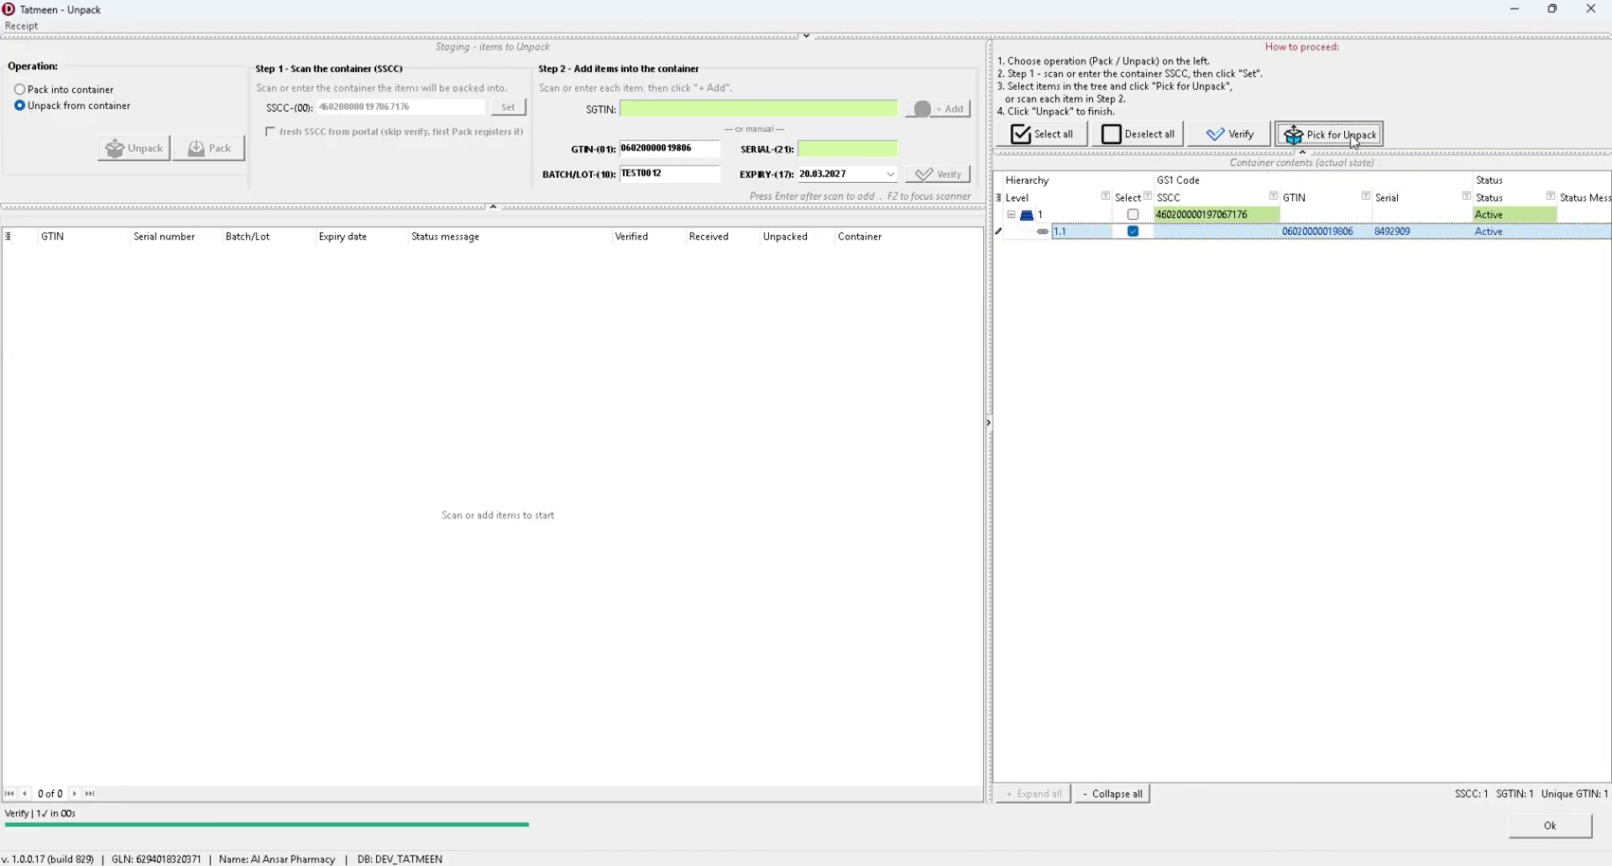
left_click(1353, 141)
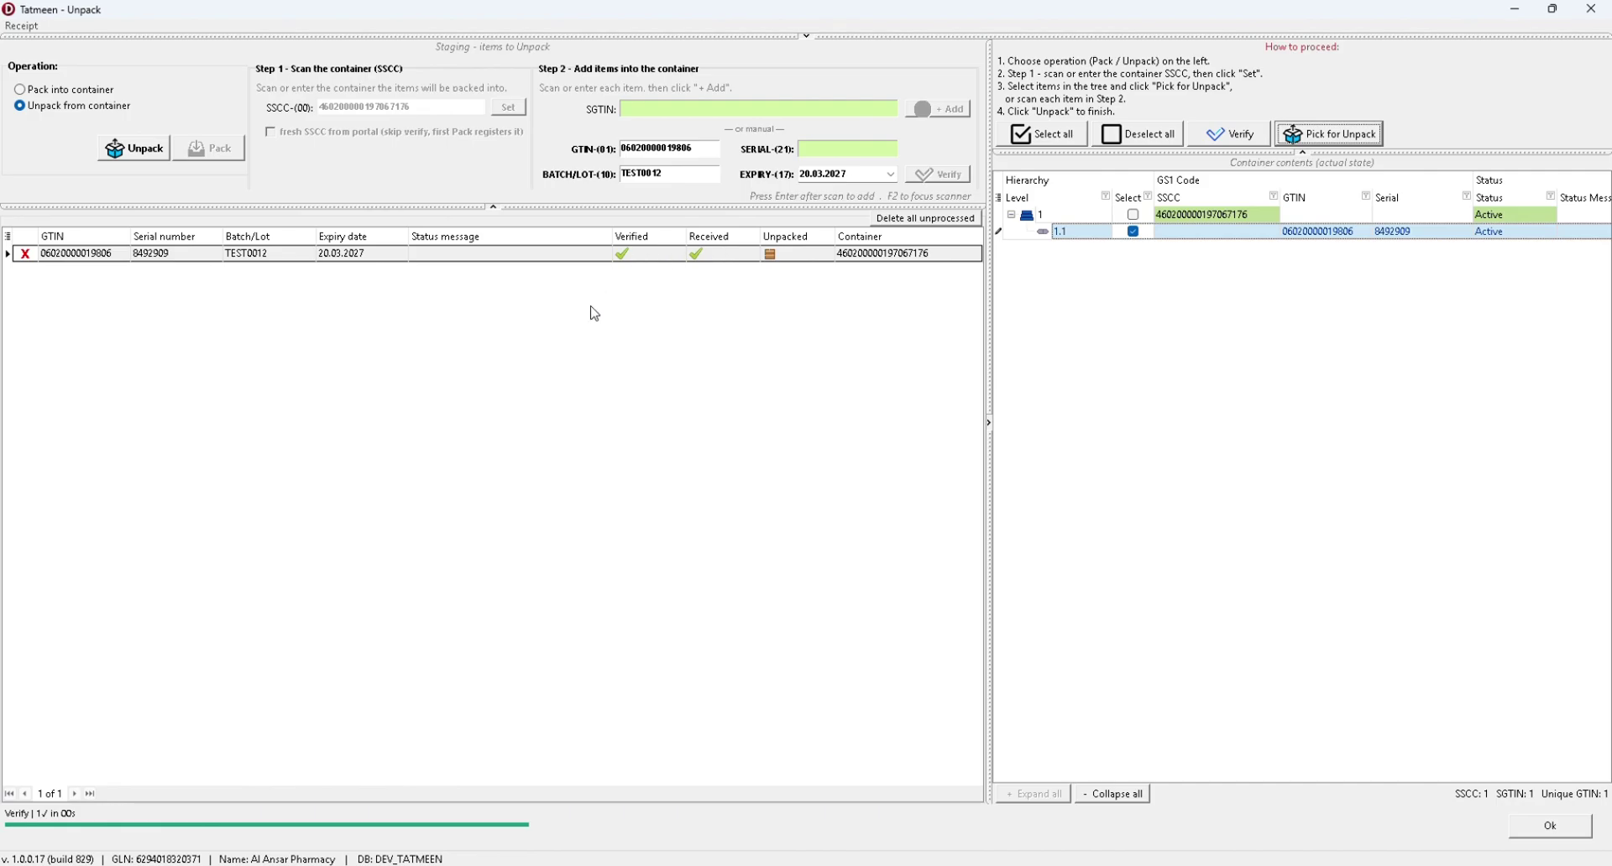
left_click(137, 151)
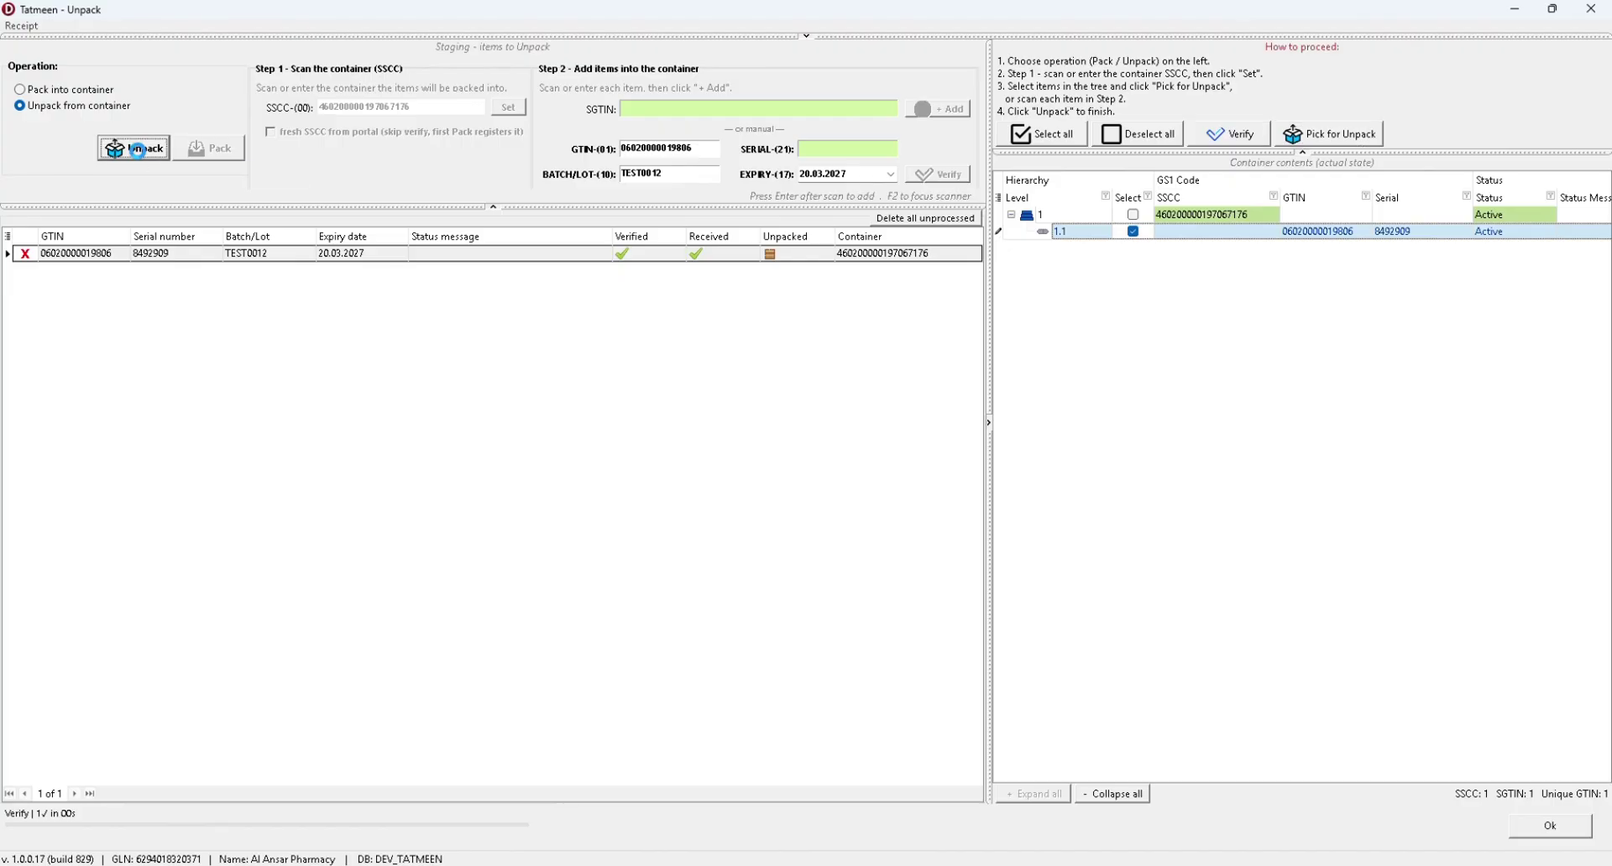